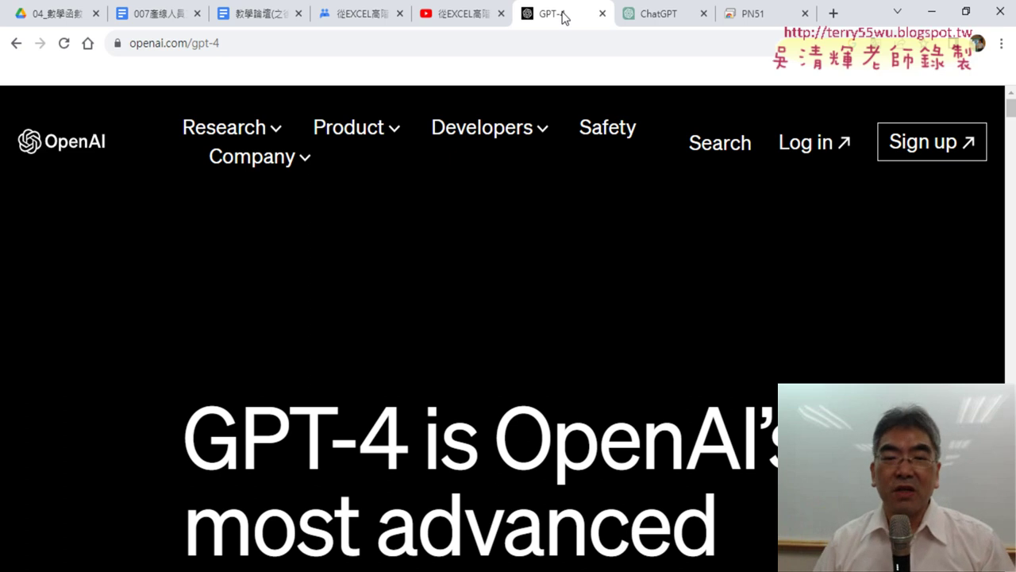
# Step: Rerun the gpt search and open the OpenAI GPT-4 result
pyautogui.click(13, 44)
pyautogui.moveTo(165, 125); pyautogui.dragTo(110, 127)
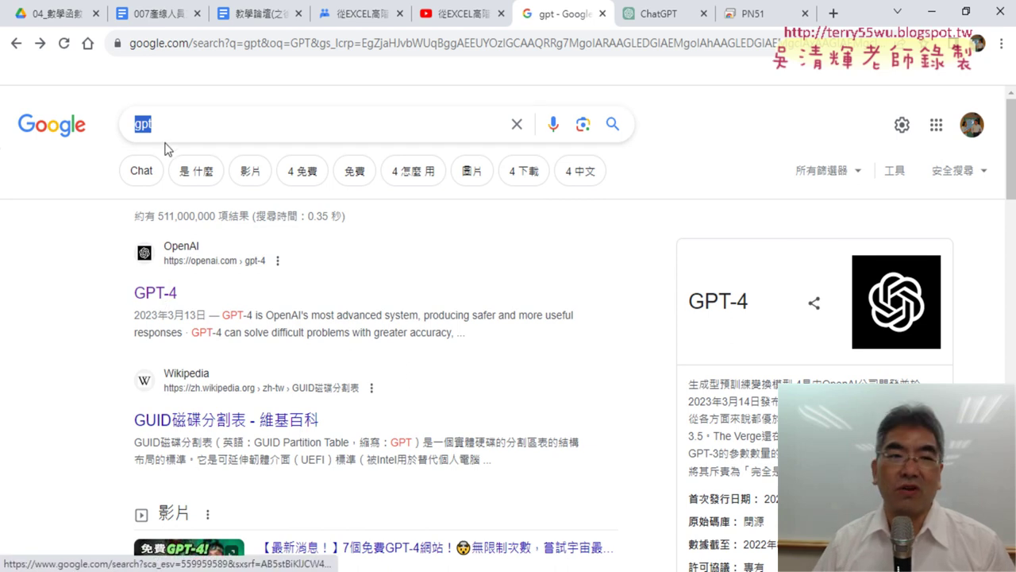
pyautogui.click(615, 127)
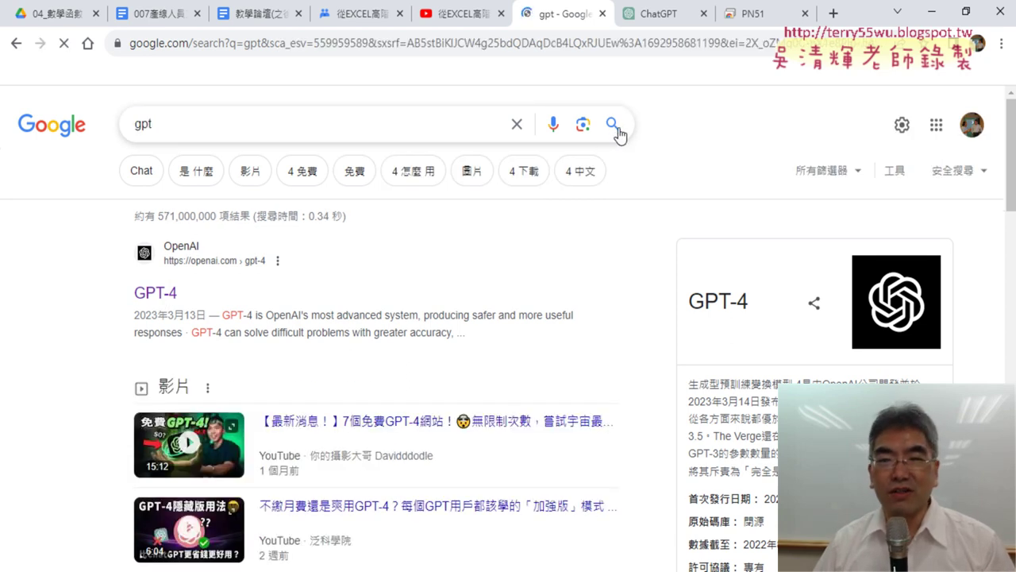
pyautogui.click(162, 295)
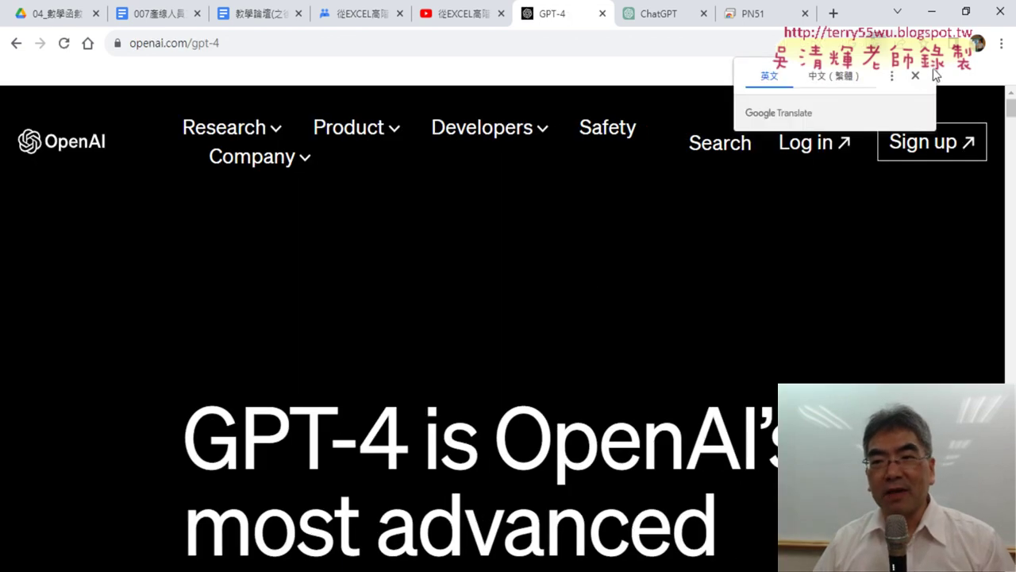
# Step: Dismiss the translation offers and go through Log in to the OpenAI apps page
pyautogui.click(916, 75)
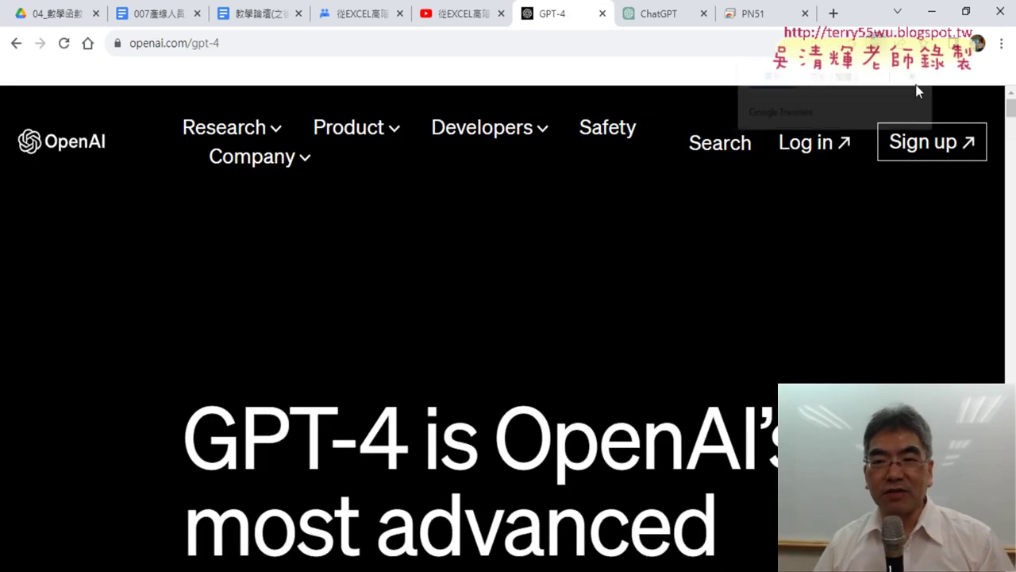
pyautogui.click(812, 154)
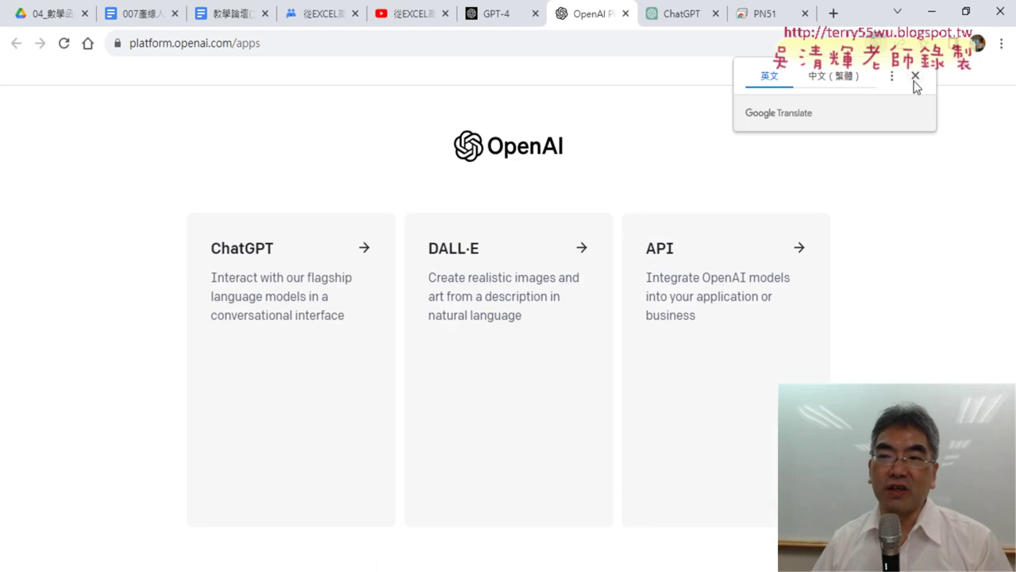
pyautogui.click(916, 76)
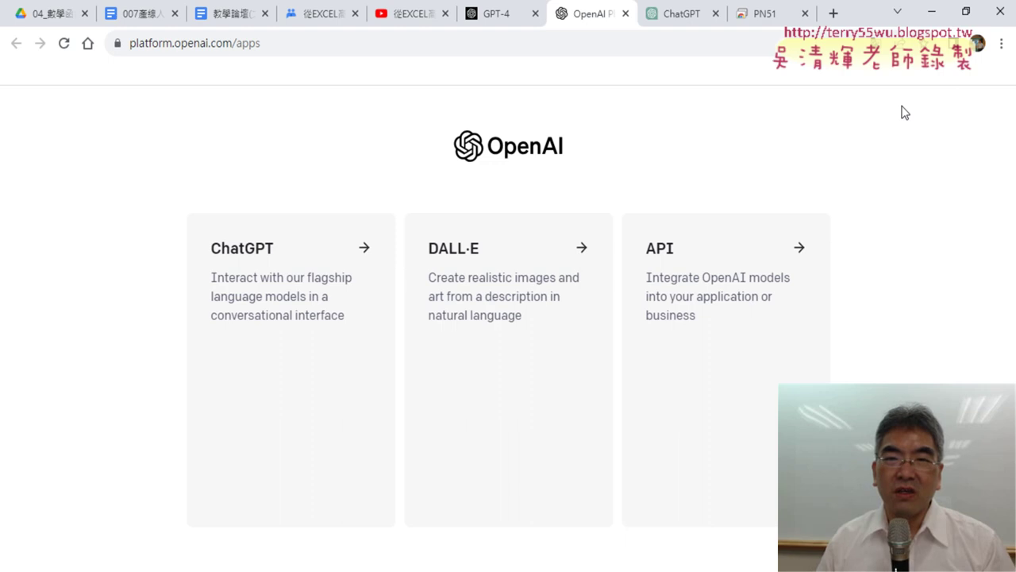
# Step: Open ChatGPT from the OpenAI apps to a fresh GPT-3.5 chat
pyautogui.click(240, 266)
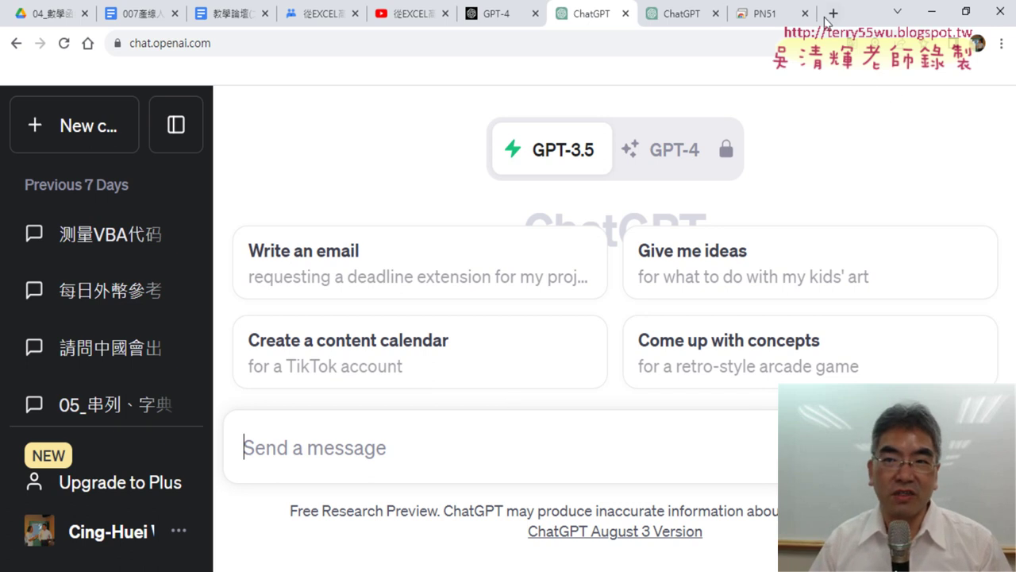
# Step: Check the Excel wage sheet totalling 23884, then return to the 教學論壇 document tab in Chrome
pyautogui.click(932, 13)
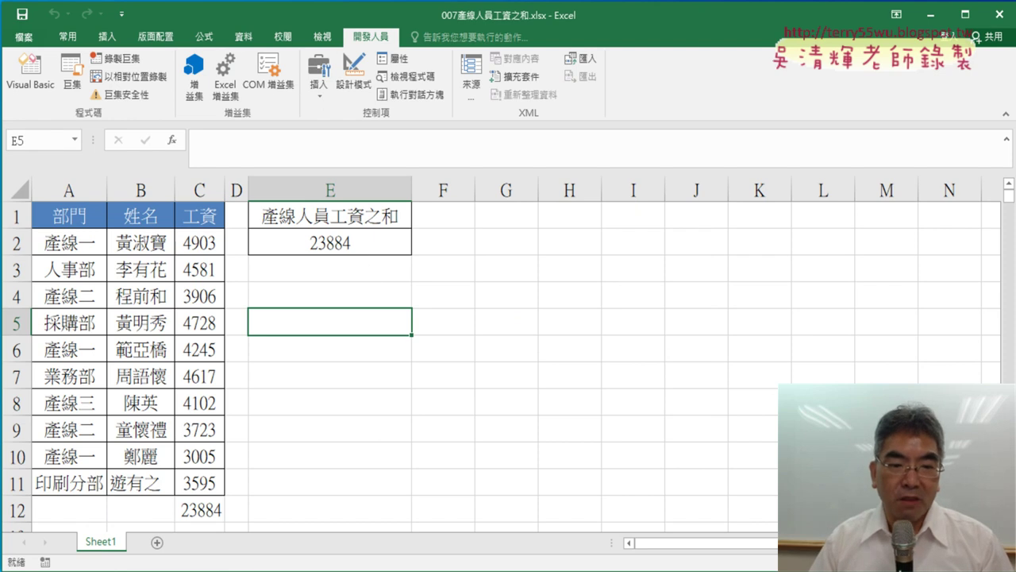
pyautogui.hotkey('alt', 'Tab')
pyautogui.click(229, 14)
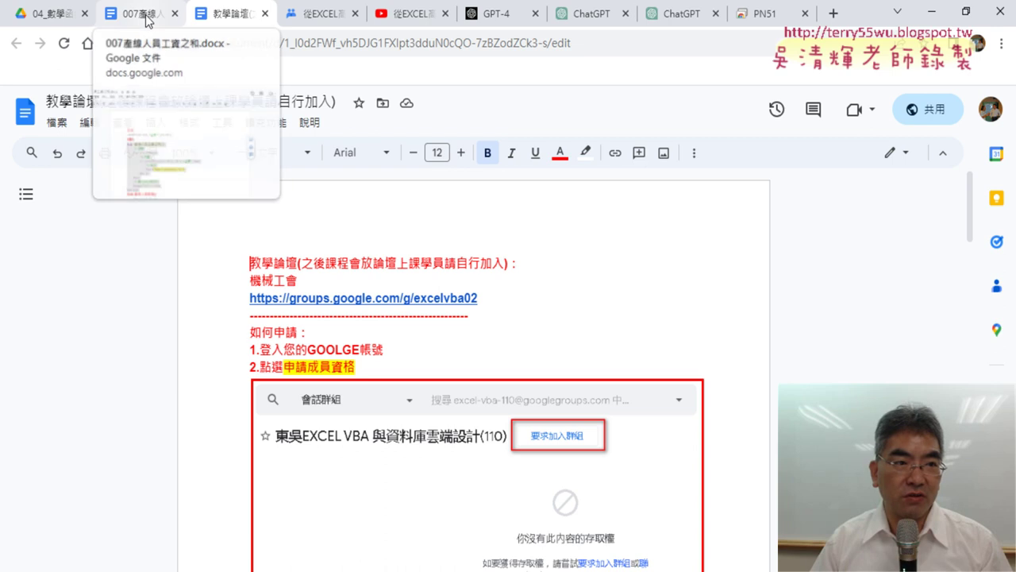
# Step: Open the sixth-lesson forum post and highlight 萬用字元 in lesson item 08
pyautogui.click(328, 19)
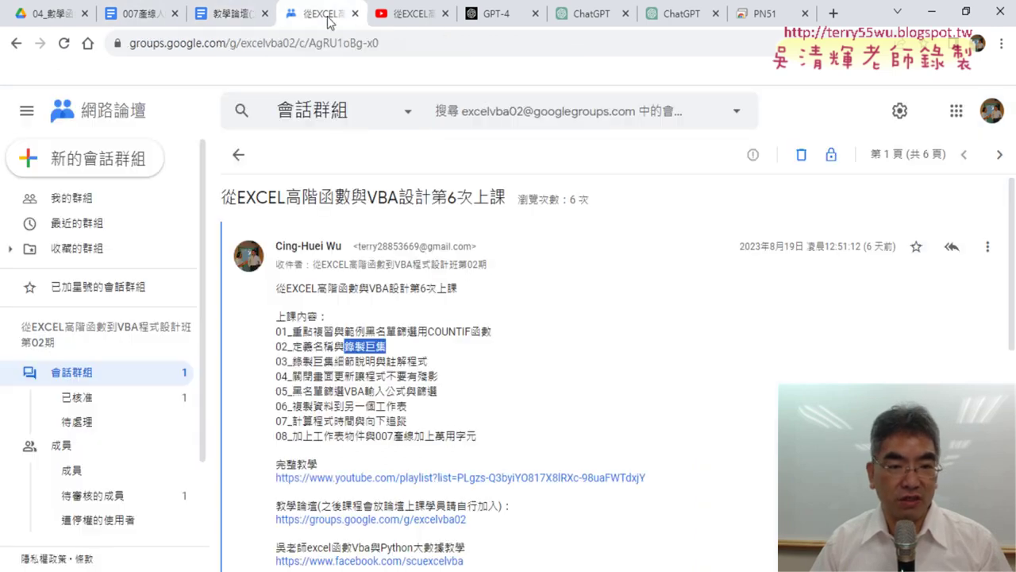
pyautogui.scroll(-1, 403, 388)
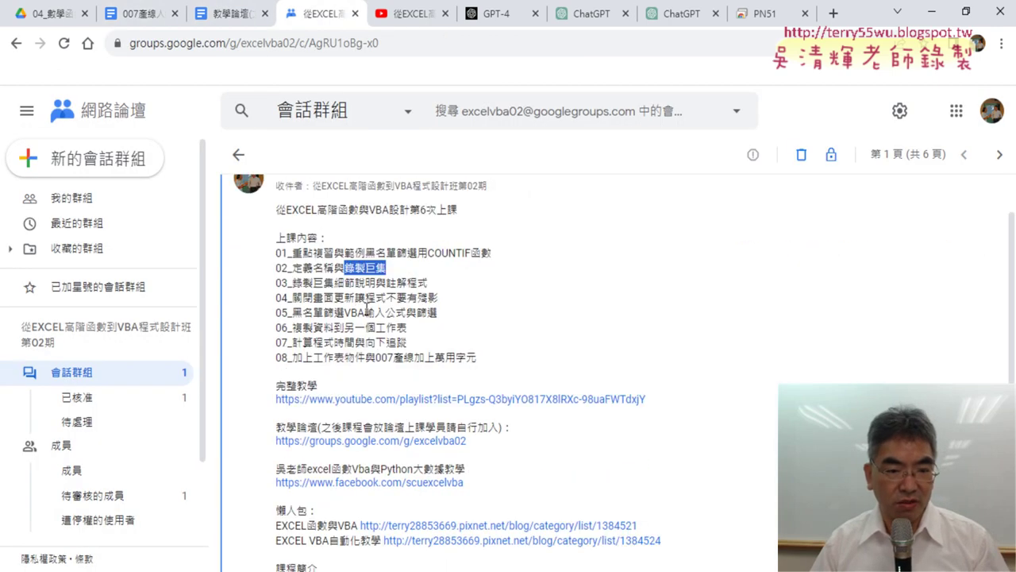
pyautogui.moveTo(392, 357); pyautogui.dragTo(476, 357)
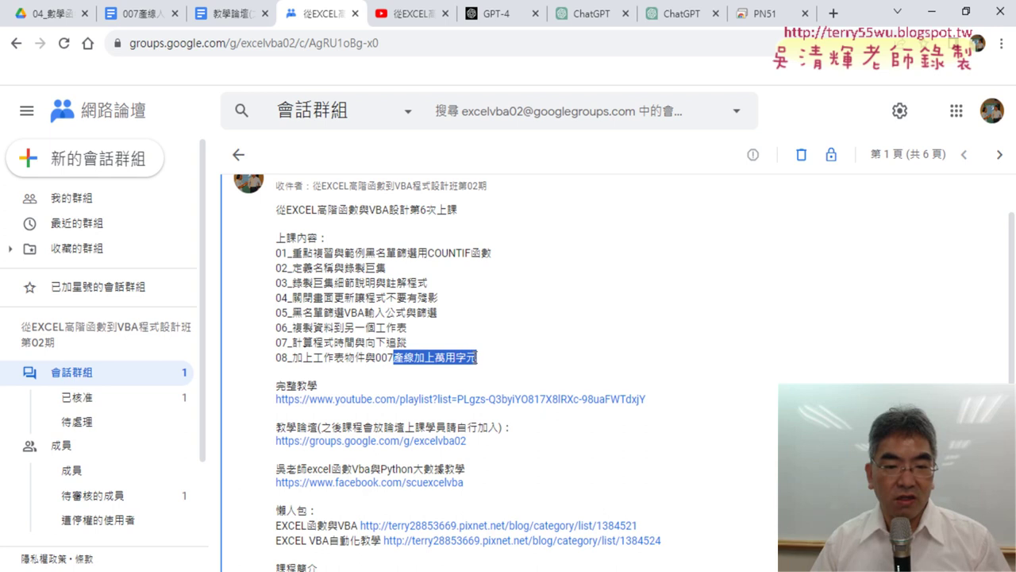
pyautogui.click(484, 366)
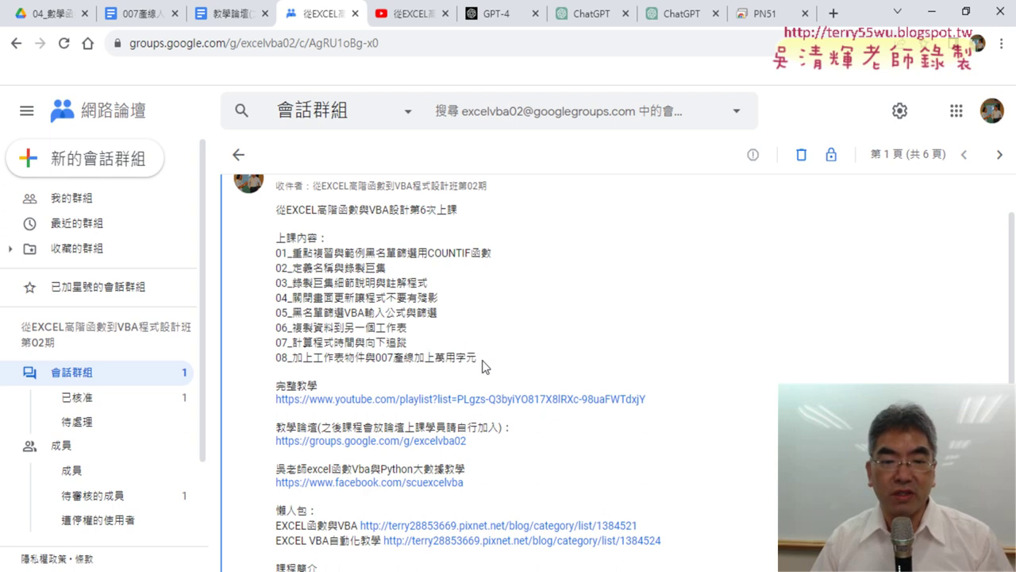
pyautogui.moveTo(434, 359); pyautogui.dragTo(485, 362)
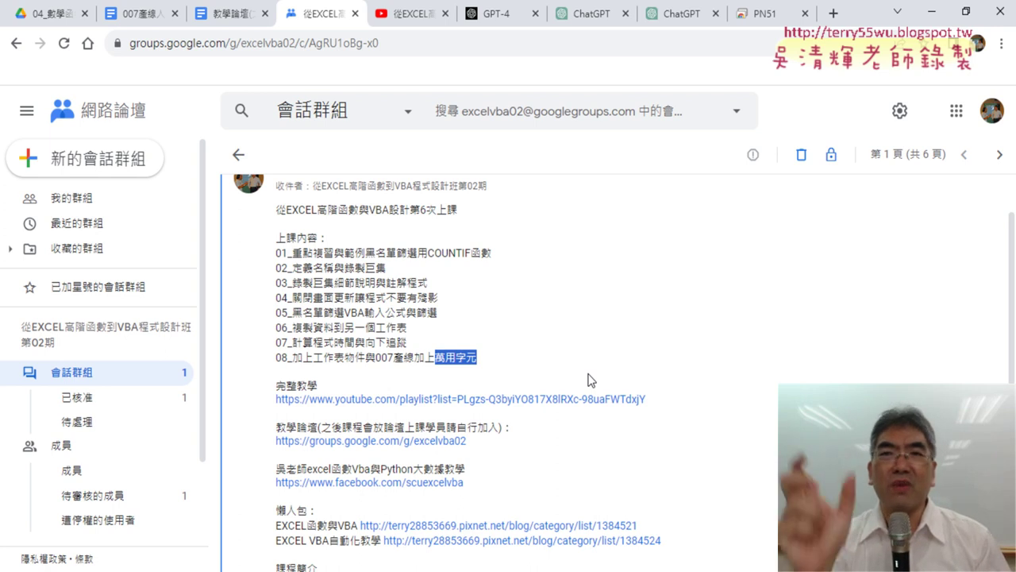
# Step: Back in Excel, review the department names in A2:A11 and the wage value in C2
pyautogui.click(931, 12)
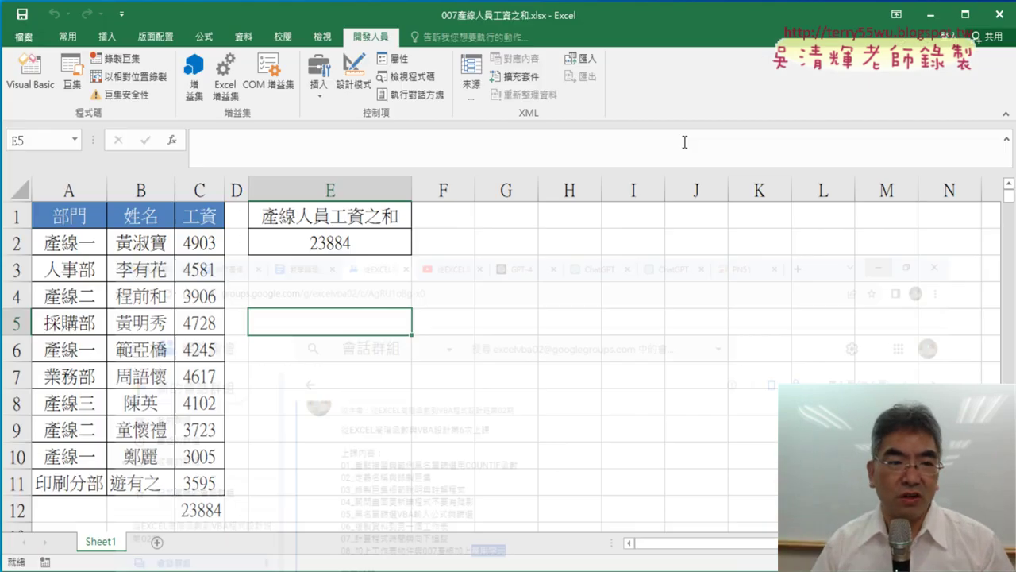
pyautogui.moveTo(76, 246); pyautogui.dragTo(74, 482)
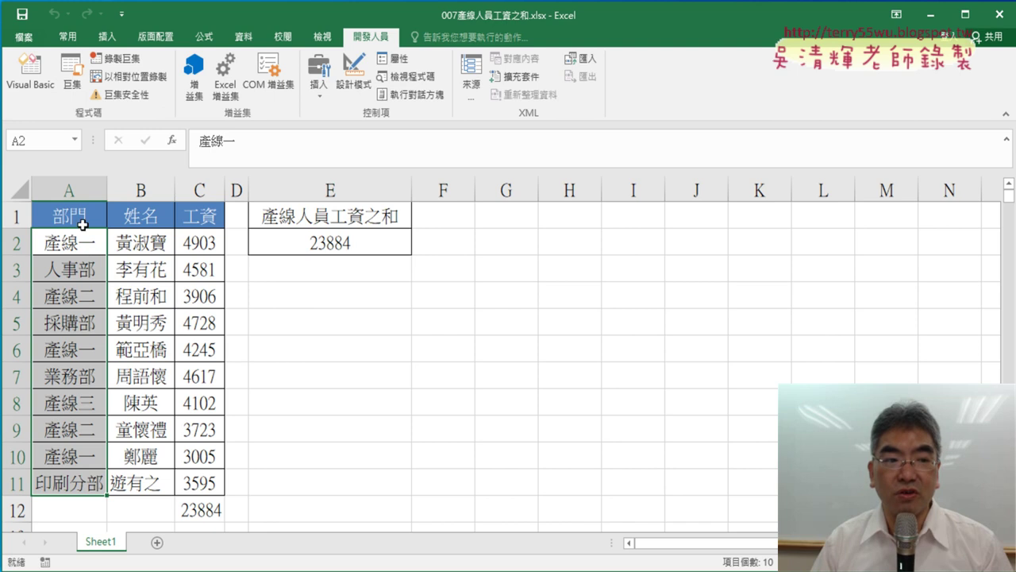
pyautogui.click(213, 242)
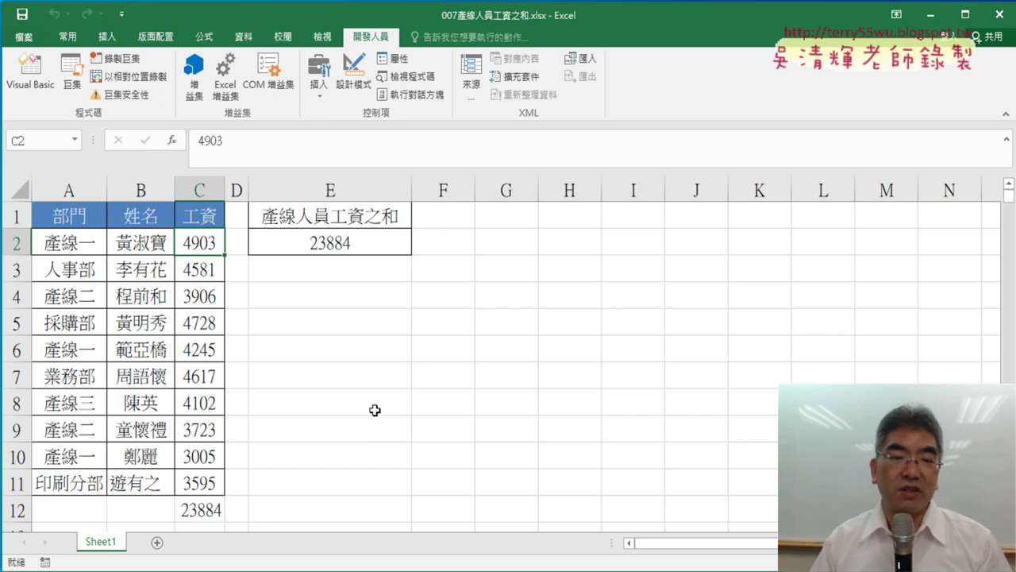
# Step: Show E2's SUMIF arguments, with criteria "=*產線*" and result 23884
pyautogui.click(402, 247)
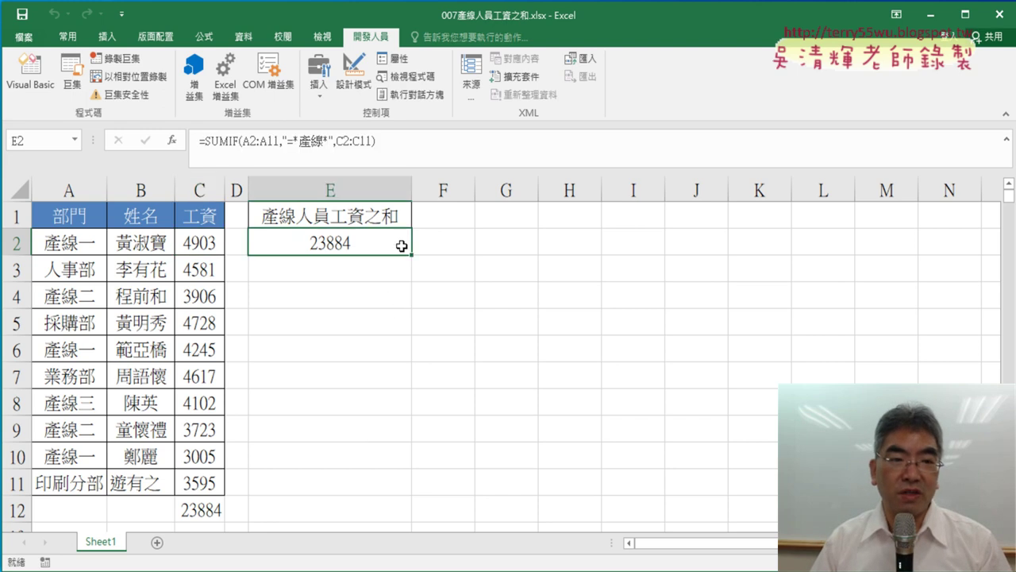
pyautogui.click(221, 142)
pyautogui.click(173, 141)
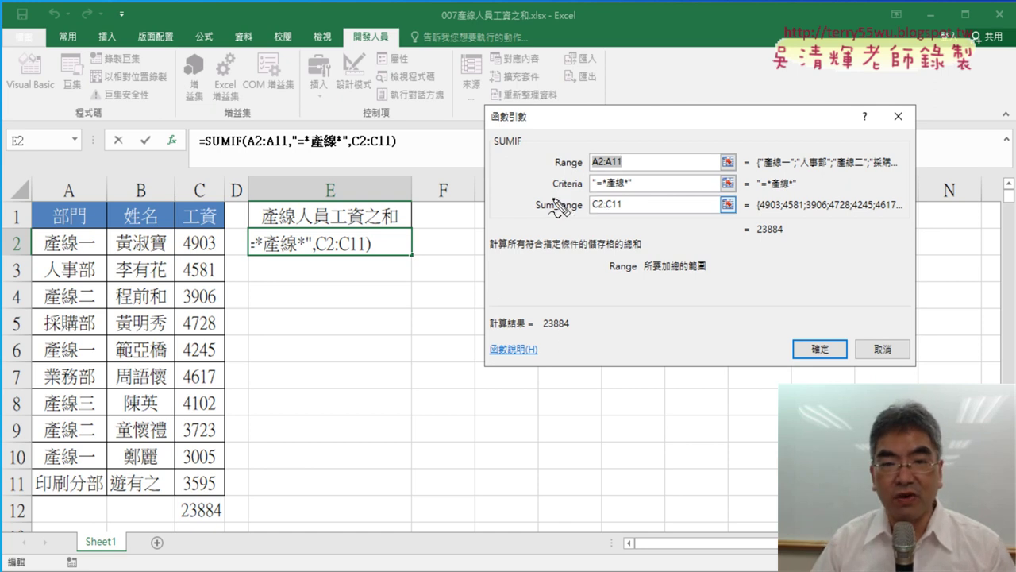
pyautogui.moveTo(548, 192); pyautogui.dragTo(647, 191)
pyautogui.moveTo(550, 192)
pyautogui.mouseDown()
pyautogui.moveTo(546, 146)
pyautogui.moveTo(647, 195)
pyautogui.mouseUp()
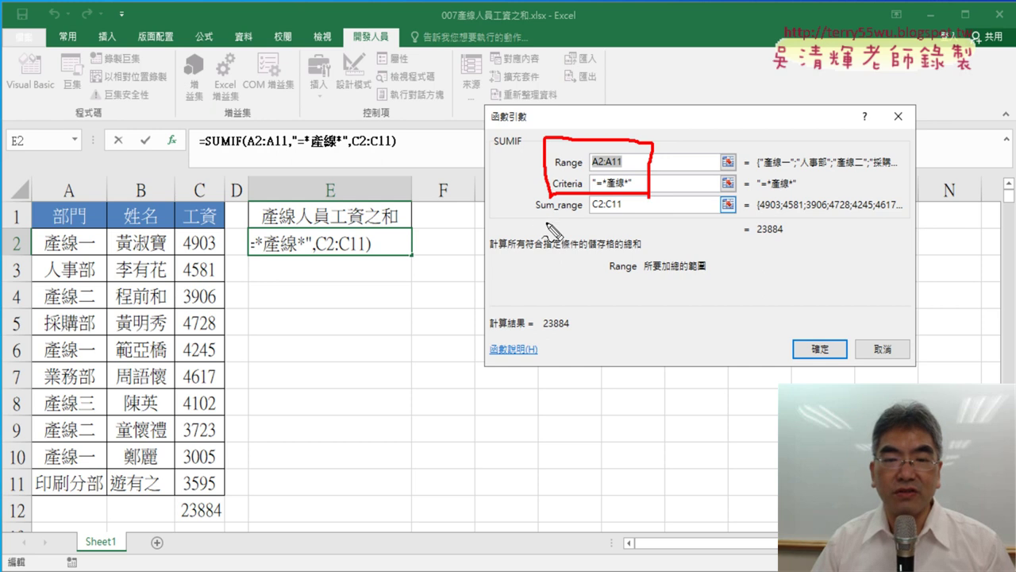
pyautogui.moveTo(536, 215); pyautogui.dragTo(583, 215)
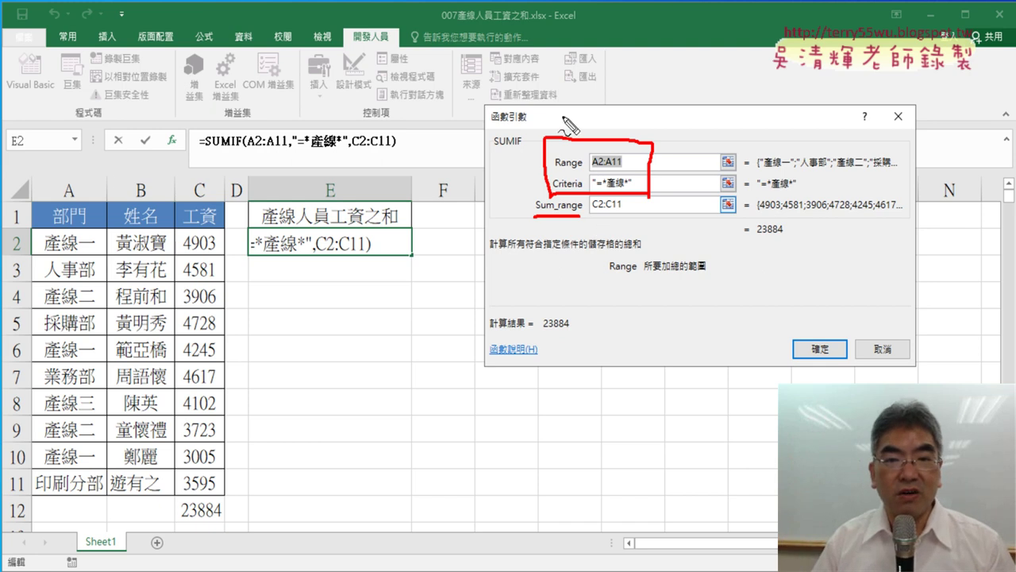
pyautogui.moveTo(544, 151)
pyautogui.mouseDown()
pyautogui.moveTo(73, 169)
pyautogui.moveTo(113, 159)
pyautogui.mouseUp()
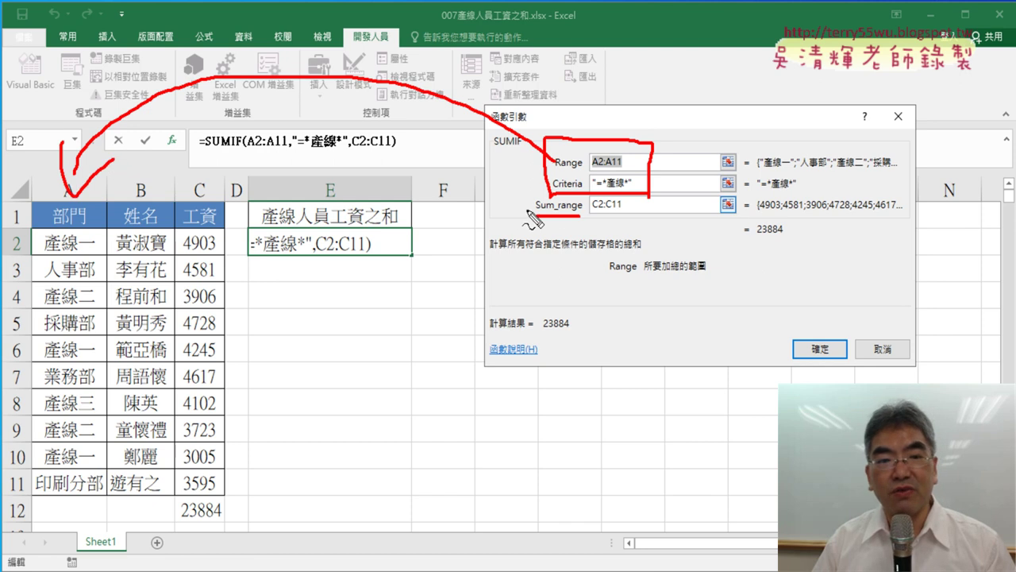
pyautogui.moveTo(528, 208)
pyautogui.mouseDown()
pyautogui.moveTo(208, 183)
pyautogui.moveTo(236, 170)
pyautogui.mouseUp()
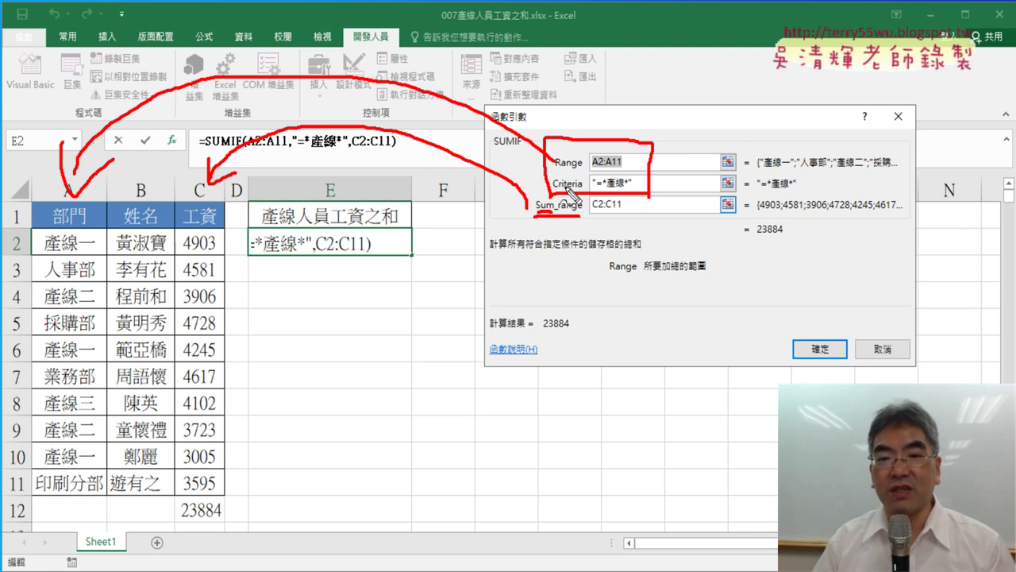
pyautogui.moveTo(548, 171); pyautogui.dragTo(586, 169)
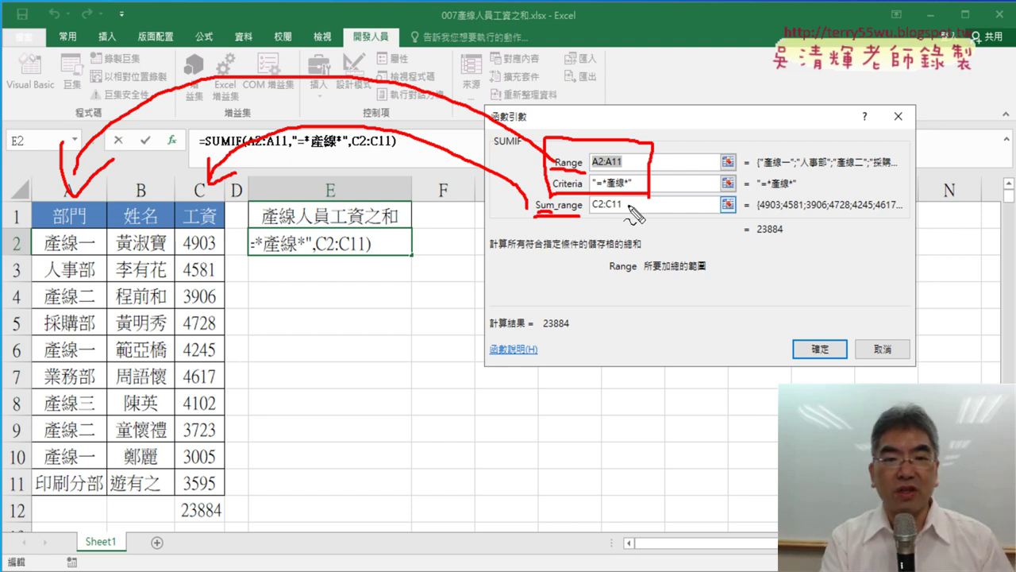
pyautogui.press('Escape')
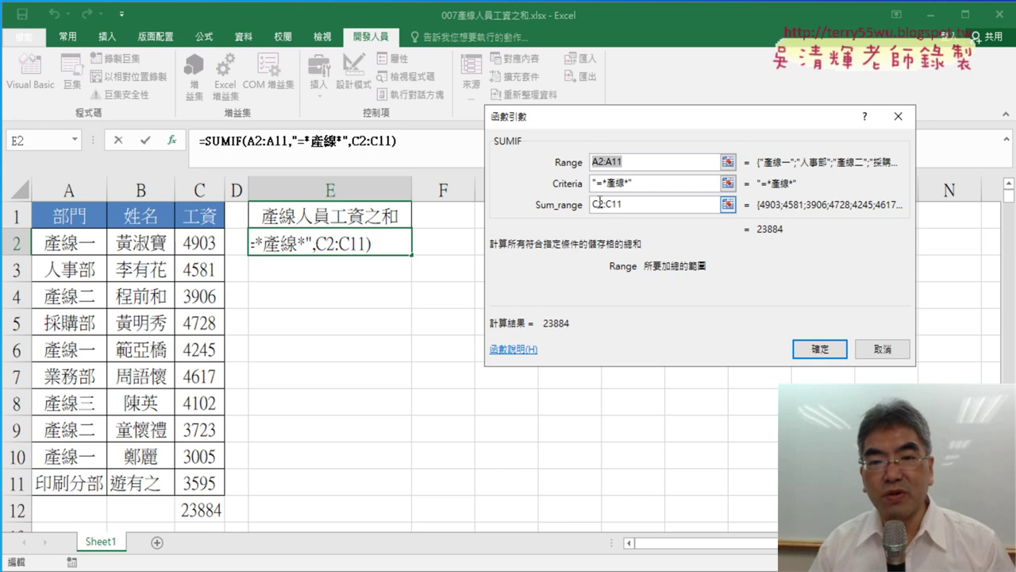
pyautogui.click(597, 185)
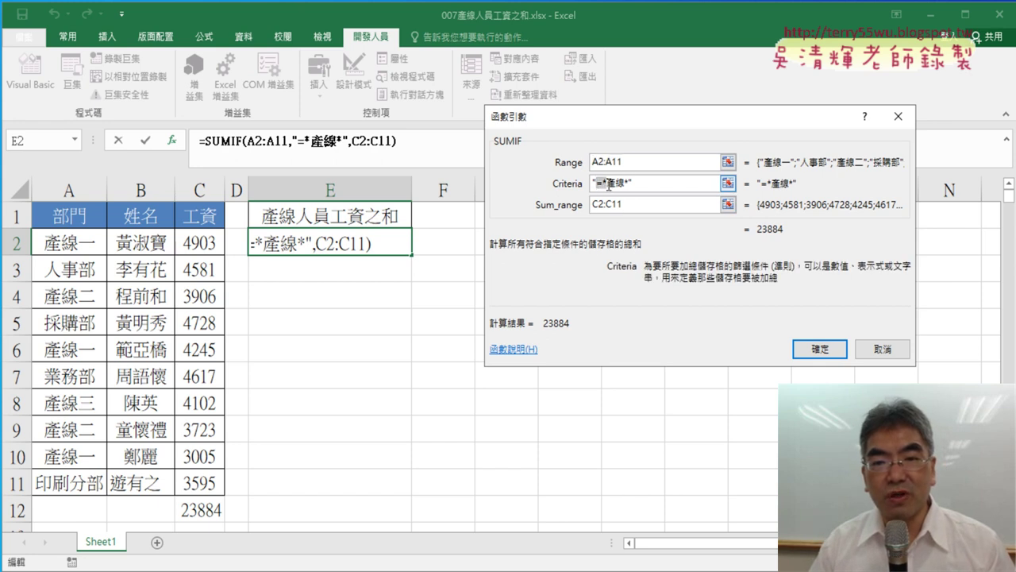
pyautogui.press('Delete')
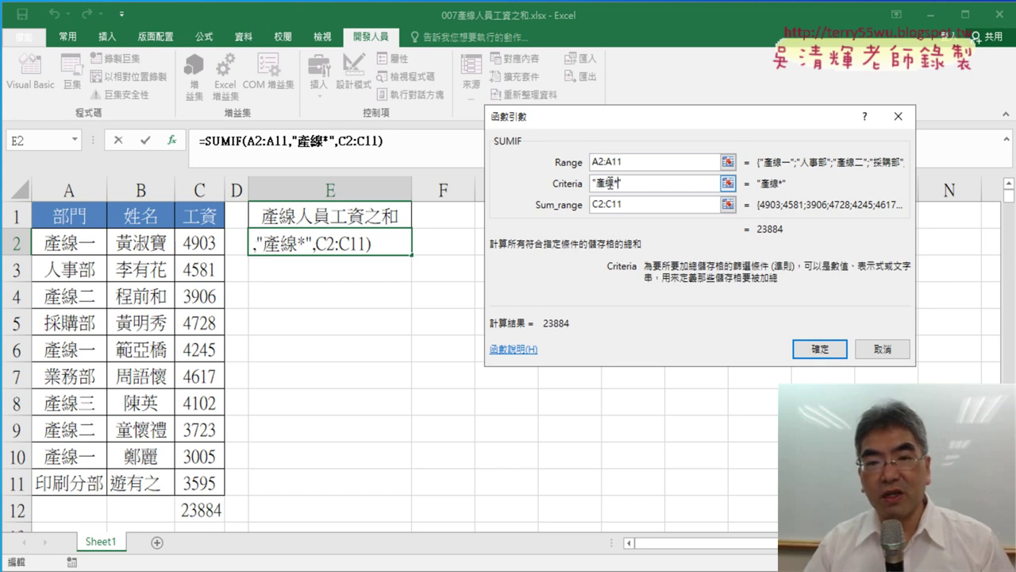
pyautogui.press('Delete')
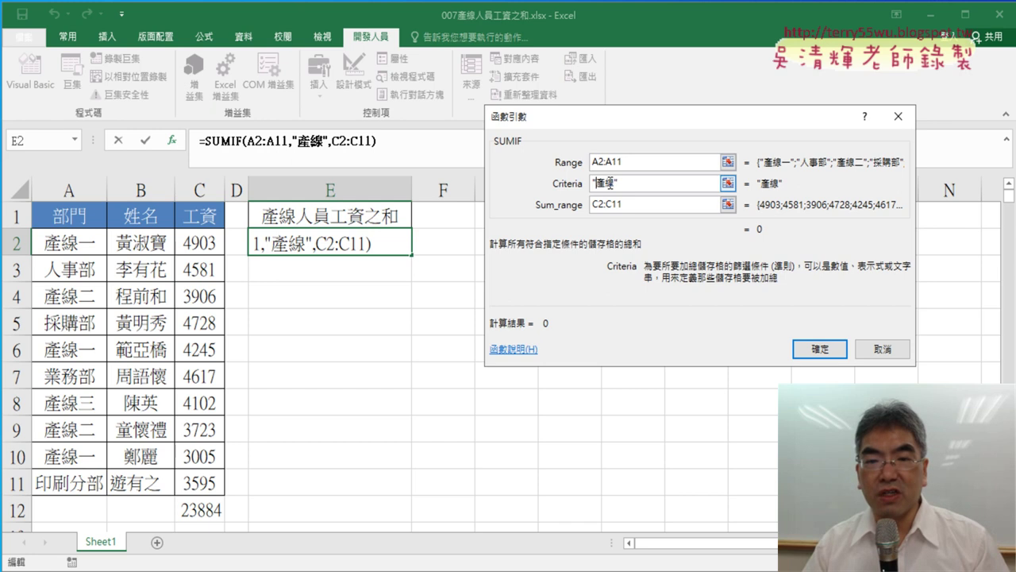
pyautogui.write('*產線')
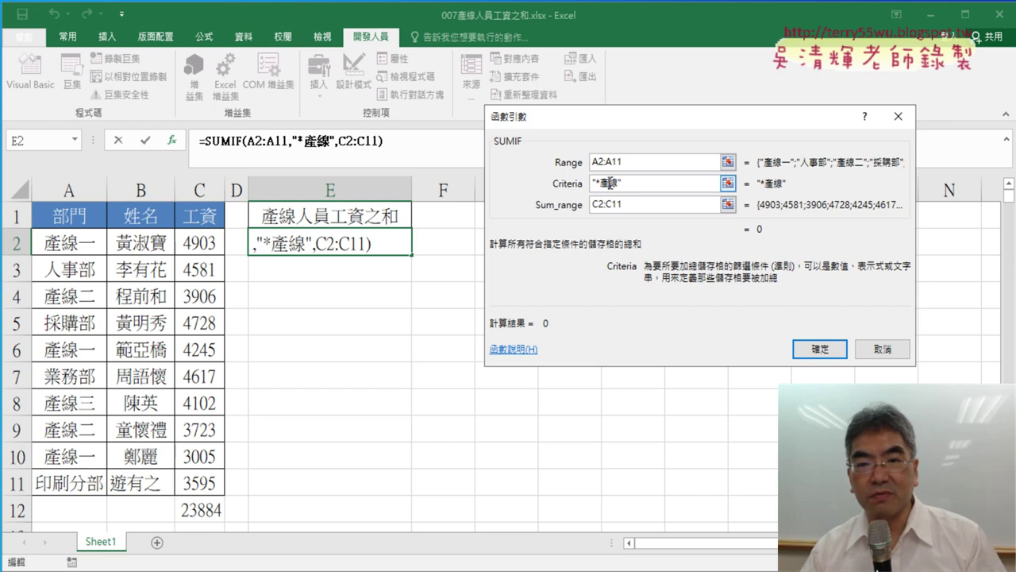
pyautogui.write('*')
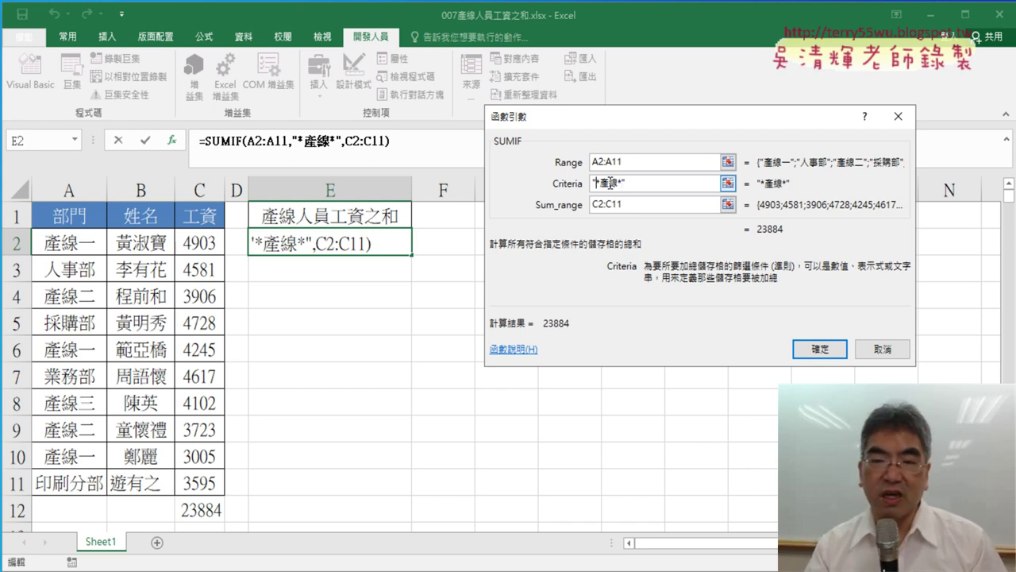
pyautogui.click(596, 183)
pyautogui.write('=')
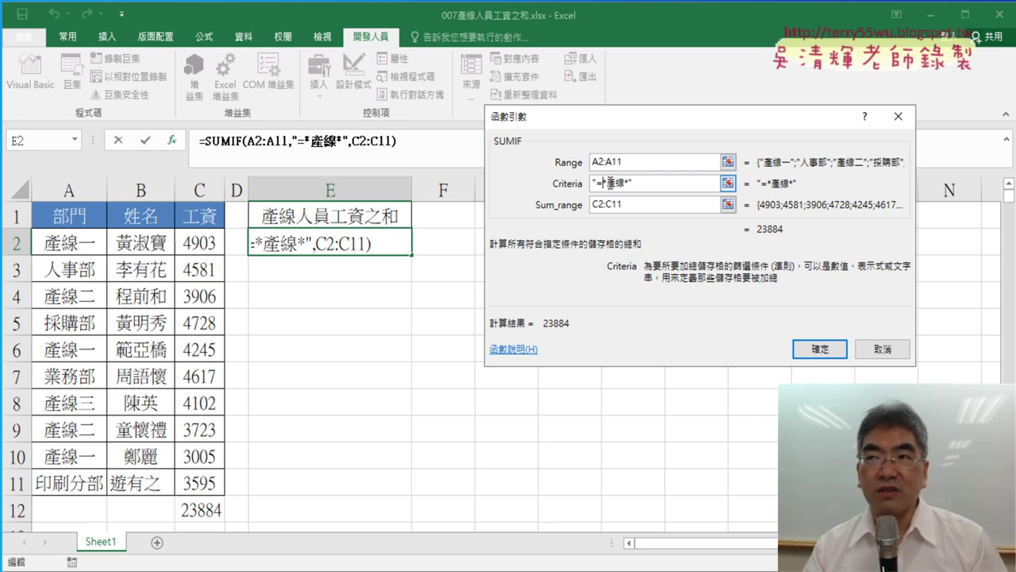
pyautogui.press('BackSpace')
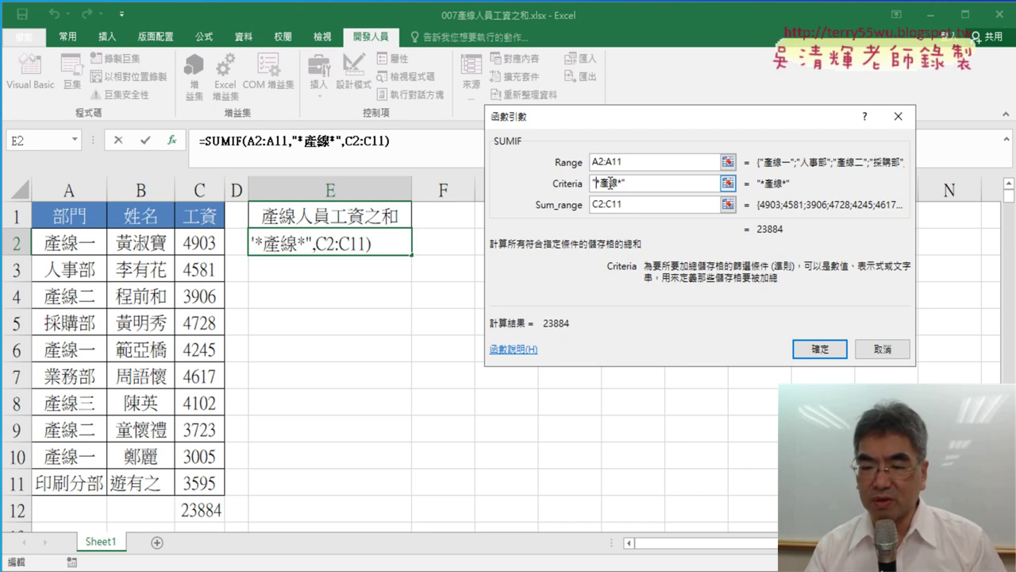
pyautogui.write('=')
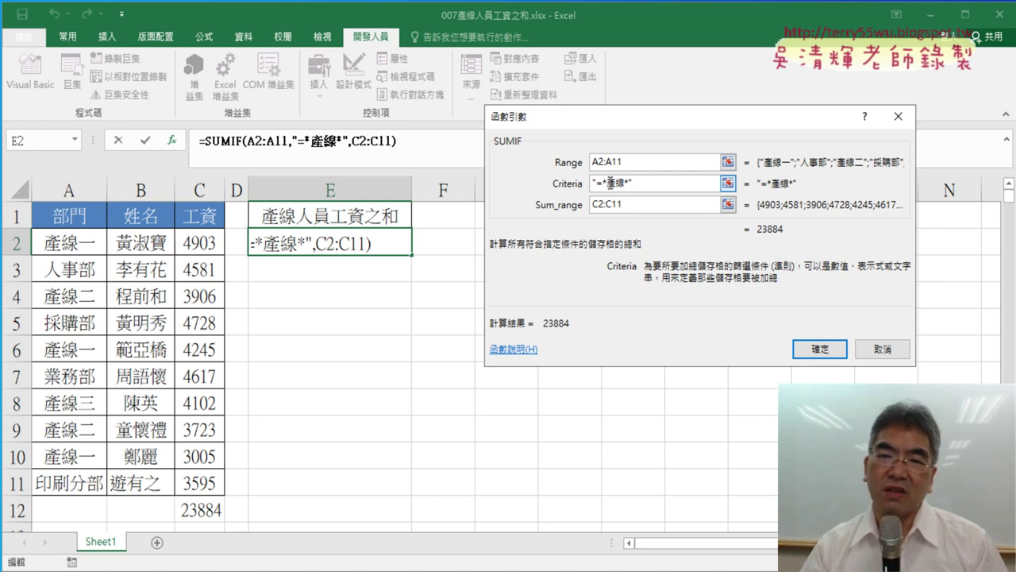
pyautogui.press('BackSpace')
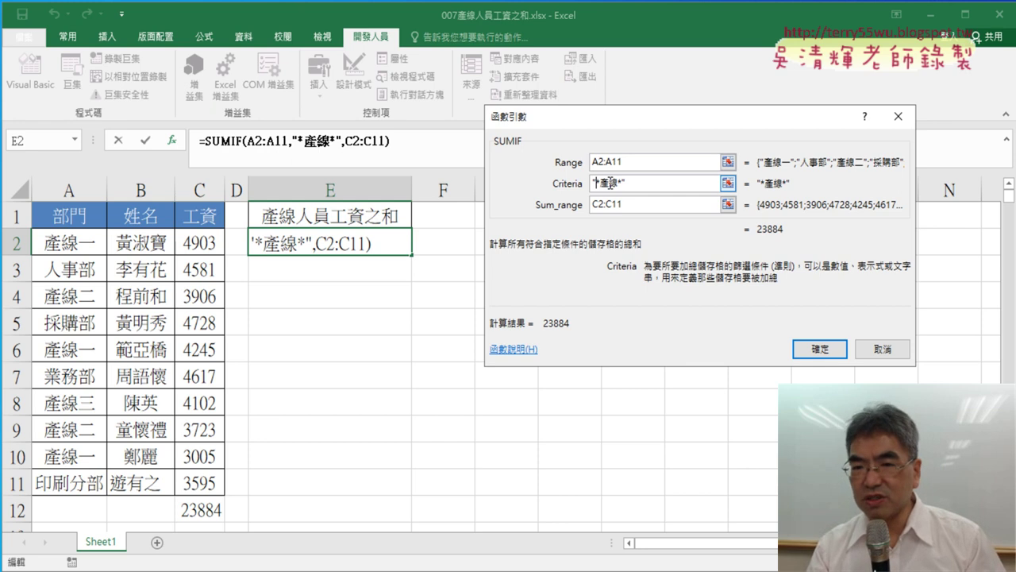
pyautogui.write('=')
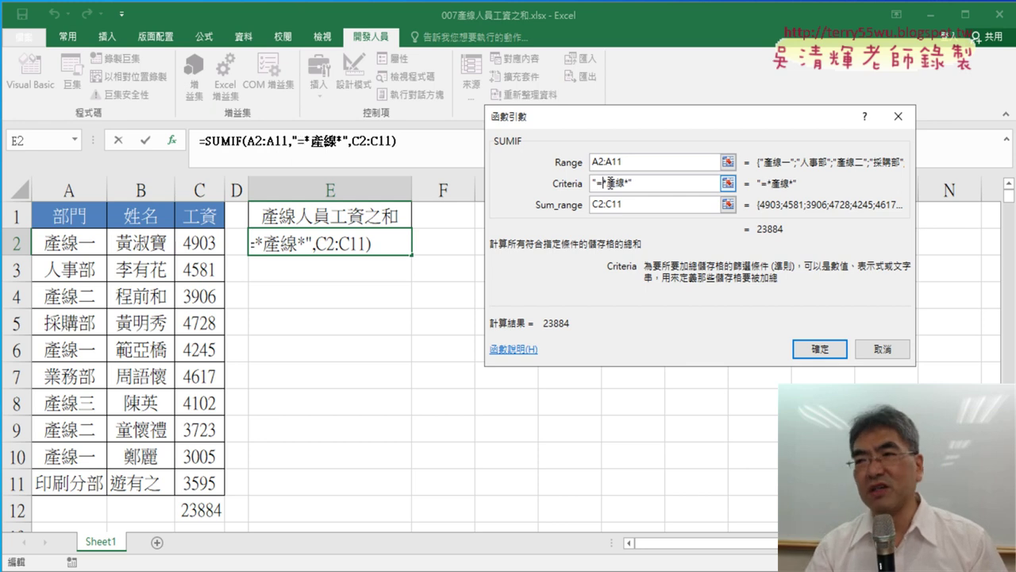